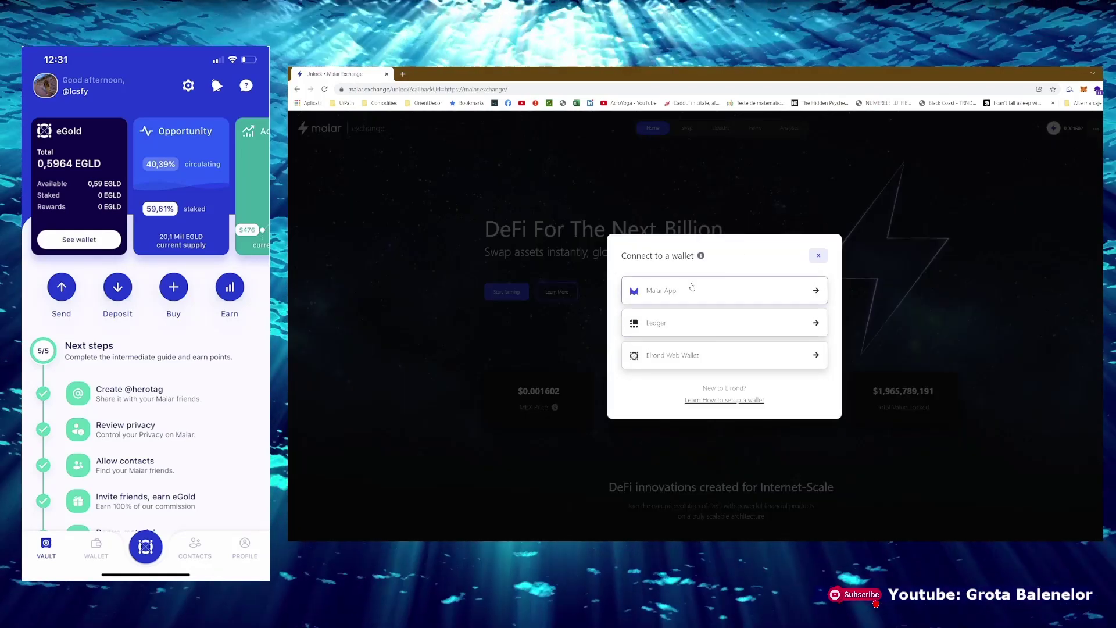
Log in to the exchange by approving the Maiar App connection through Wallet Connect, and review the account's balances.
left_click(692, 288)
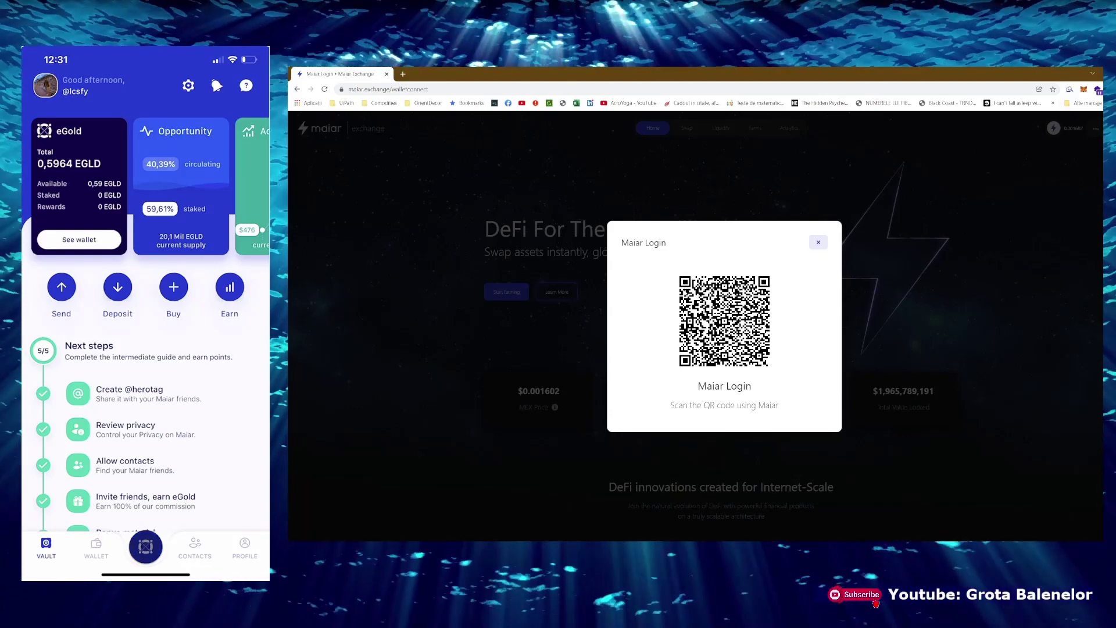
left_click(145, 546)
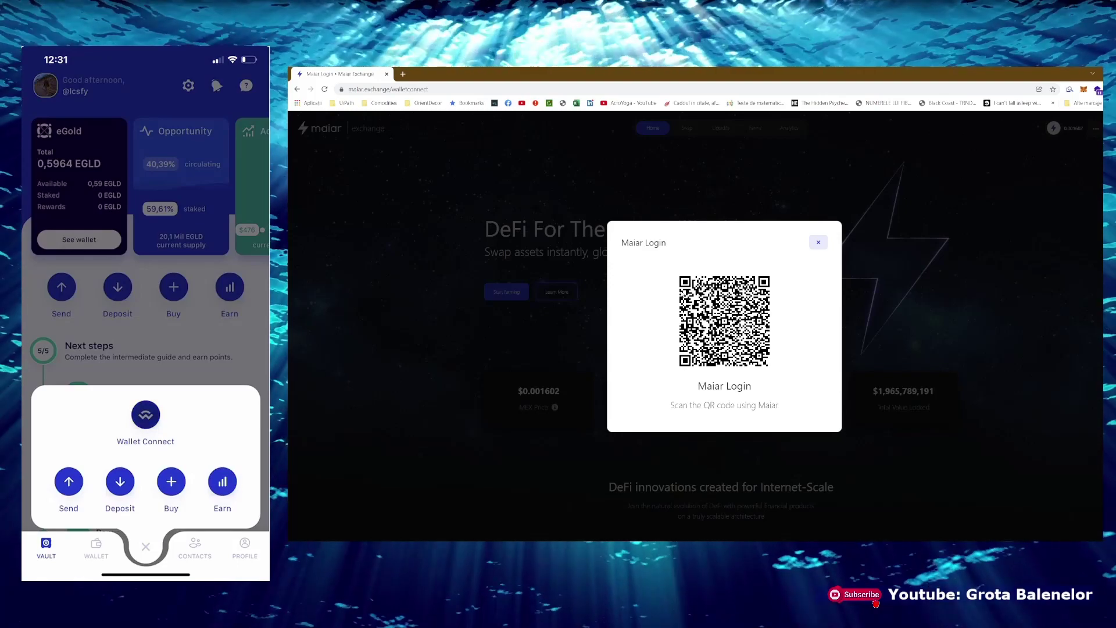
left_click(145, 414)
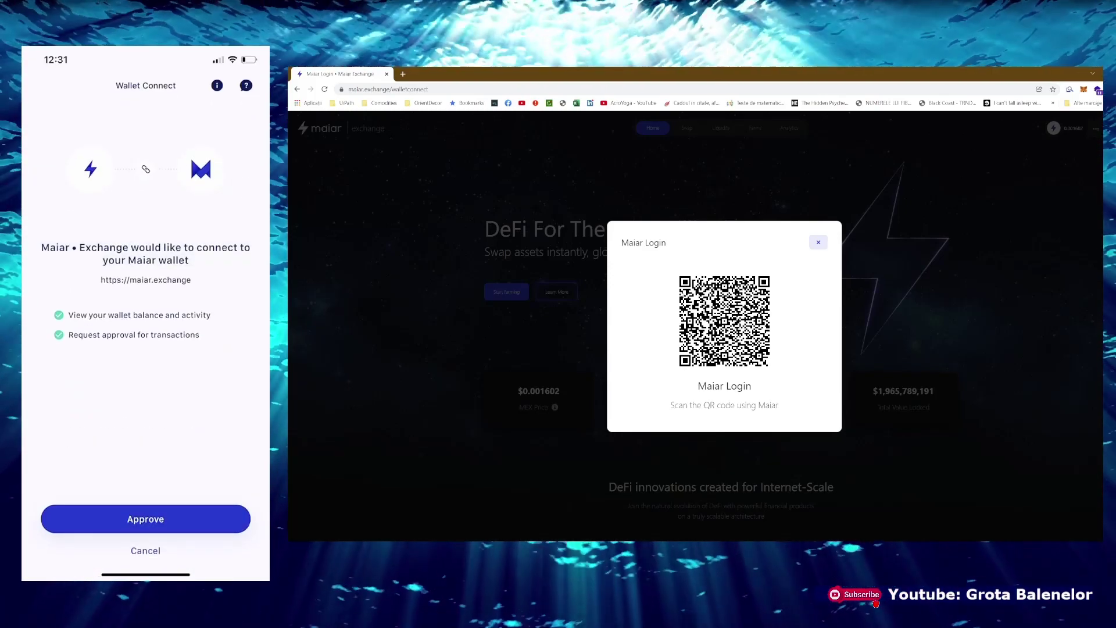
left_click(146, 519)
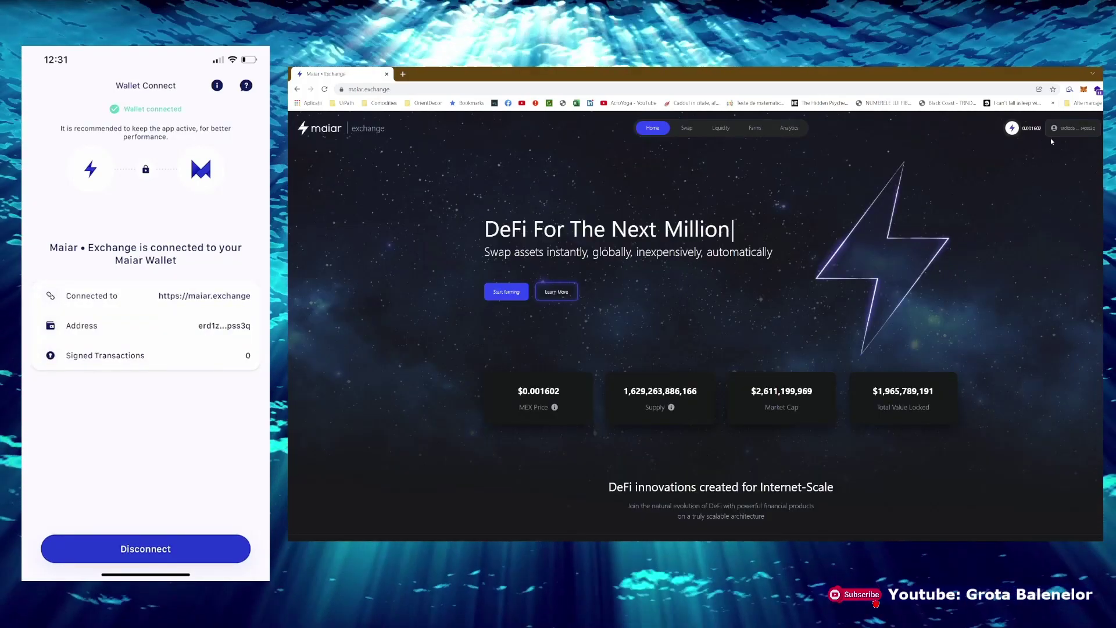
left_click(1070, 129)
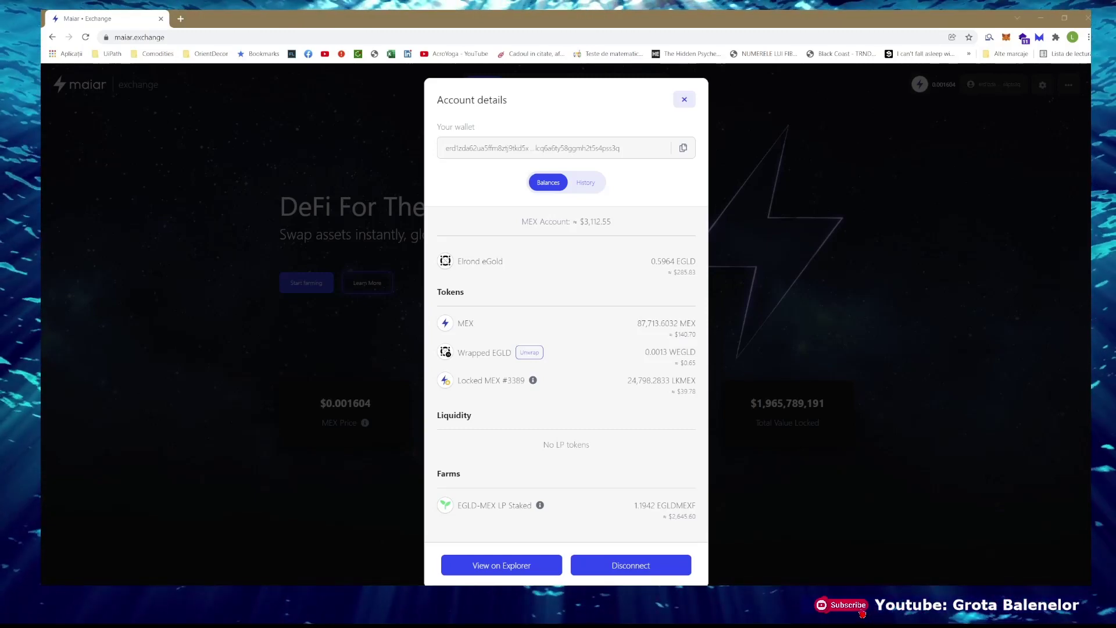
left_click(684, 100)
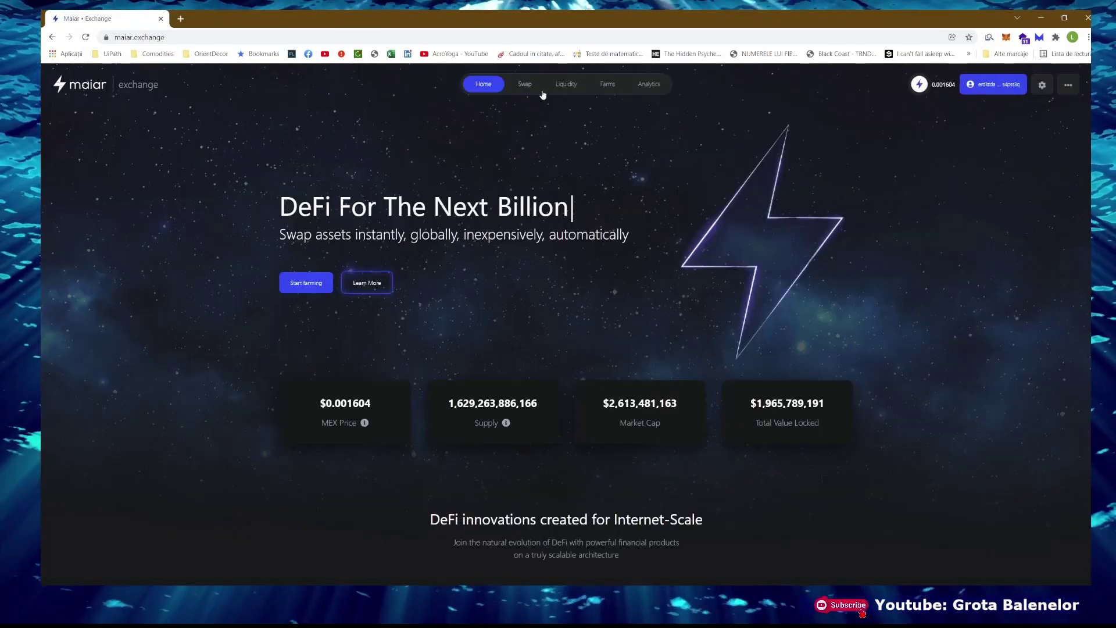
Swap 0.29 EGLD for MEX with 3% slippage.
left_click(526, 86)
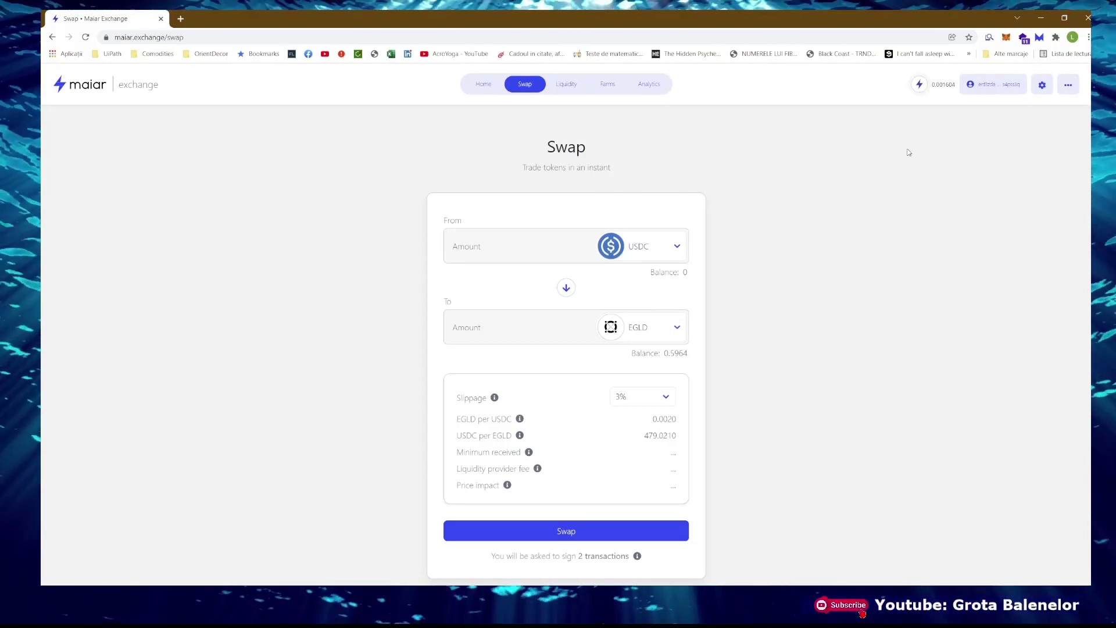
left_click(663, 259)
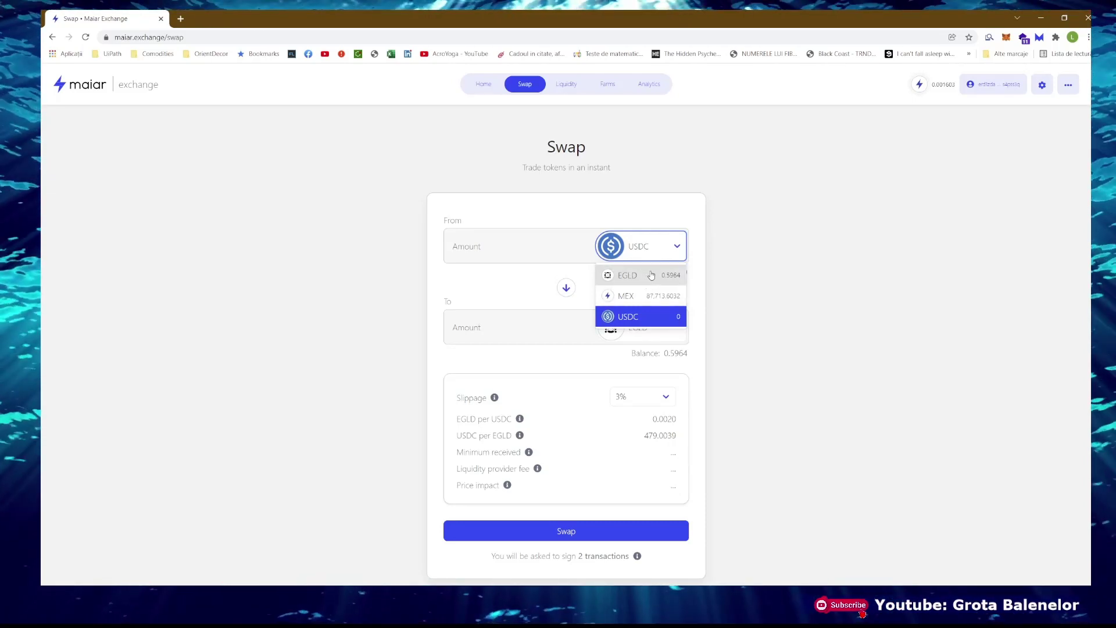
left_click(650, 276)
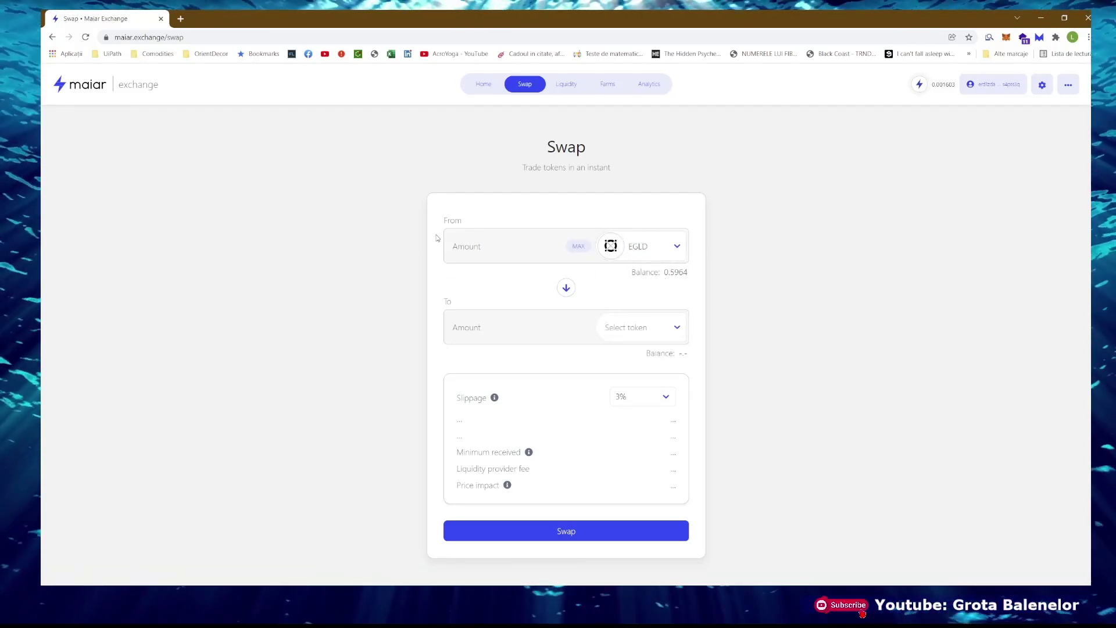
left_click(476, 250)
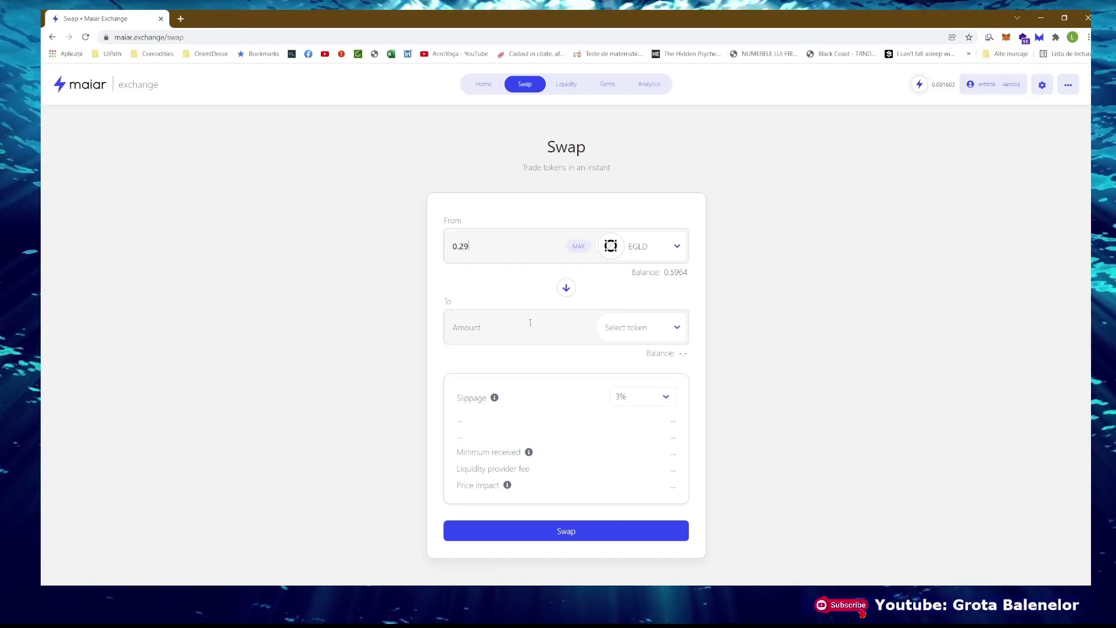
left_click(640, 327)
left_click(639, 377)
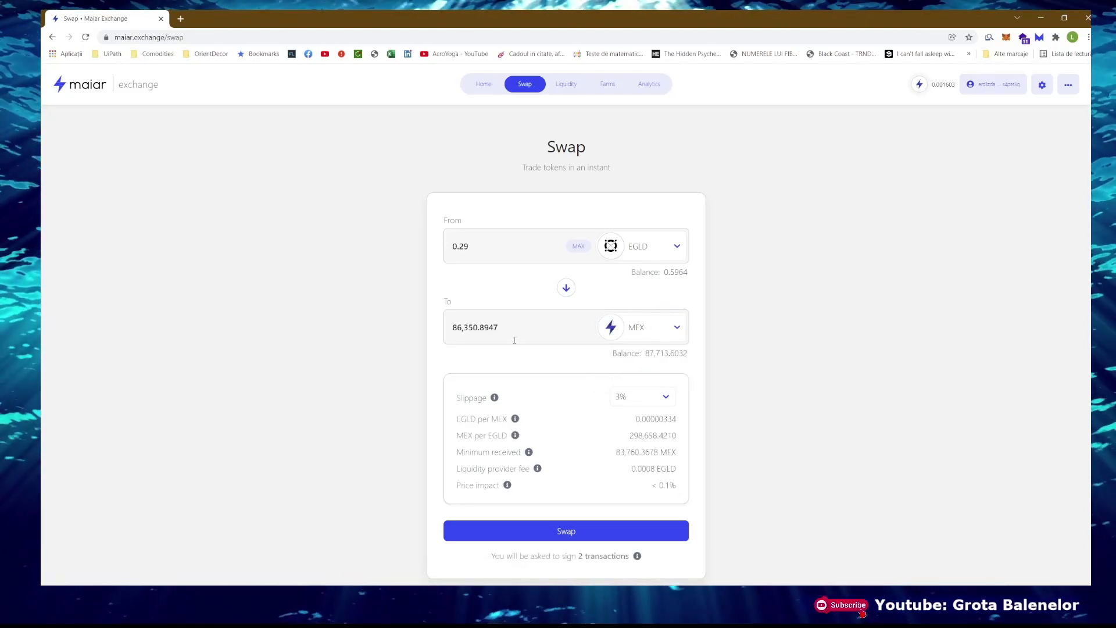
left_click(569, 533)
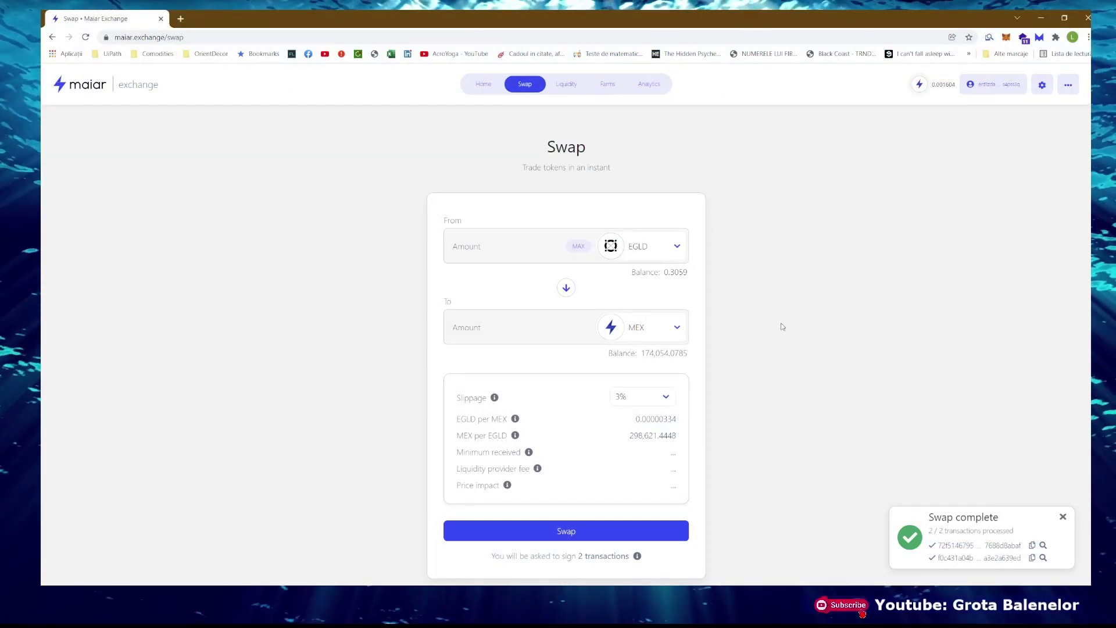
Check the account's EGLD and MEX balances in the account details, and close them.
left_click(993, 84)
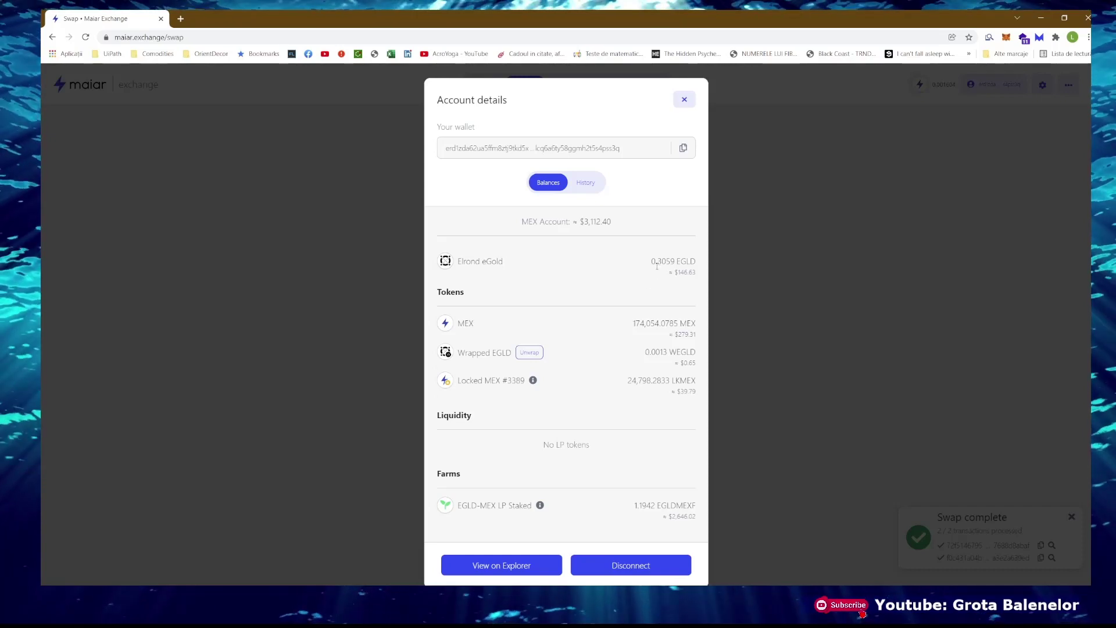
double_click(657, 261)
left_click(663, 336)
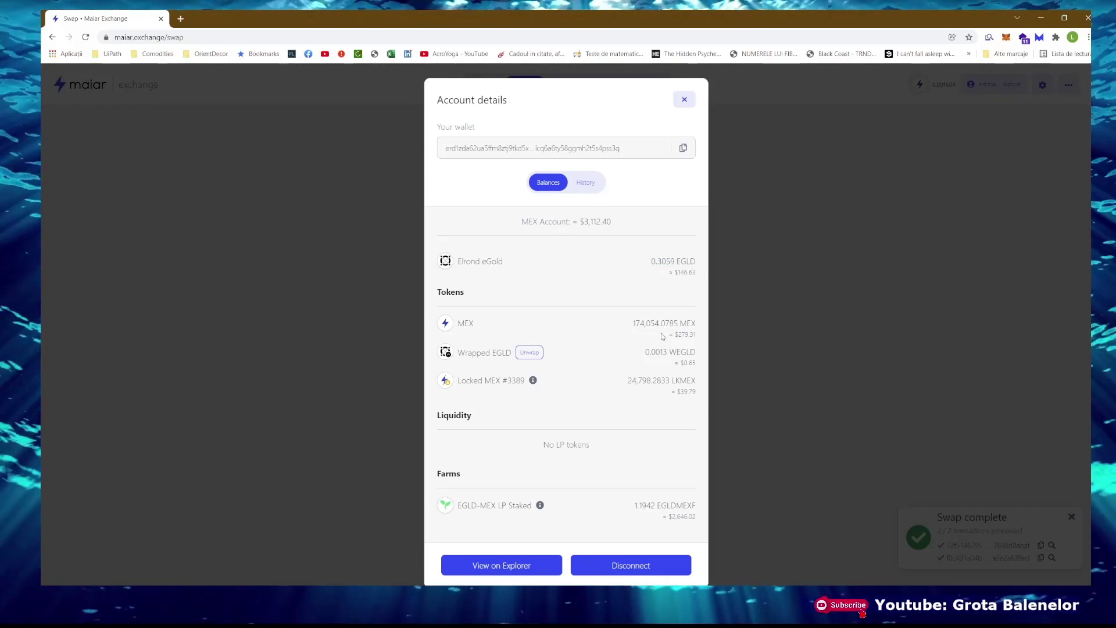
left_click_drag(649, 323, 695, 324)
left_click(680, 343)
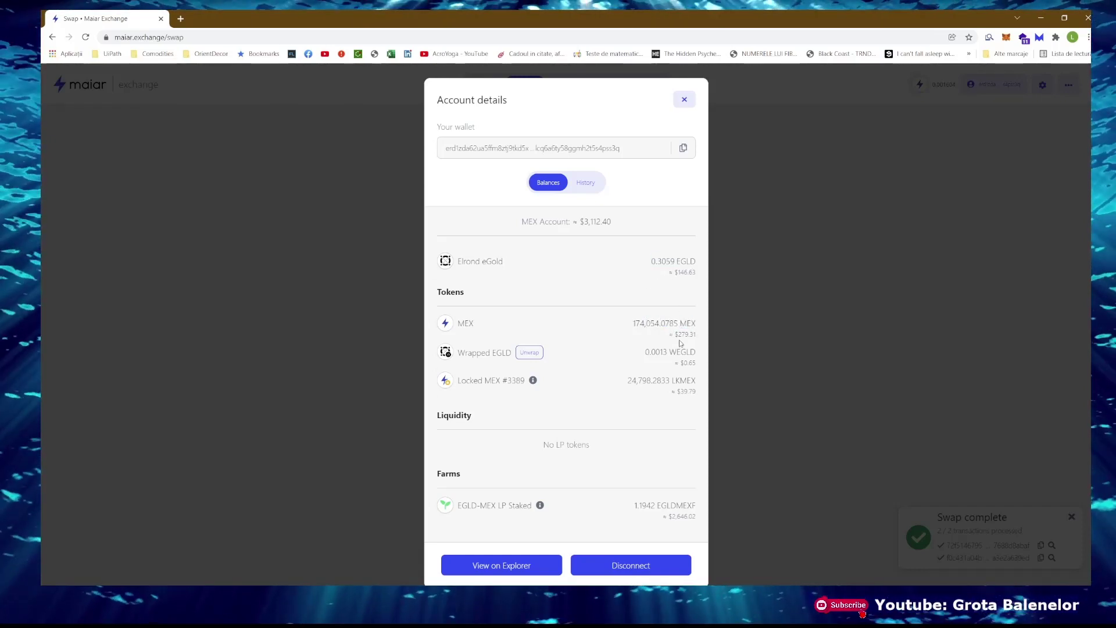
left_click(687, 98)
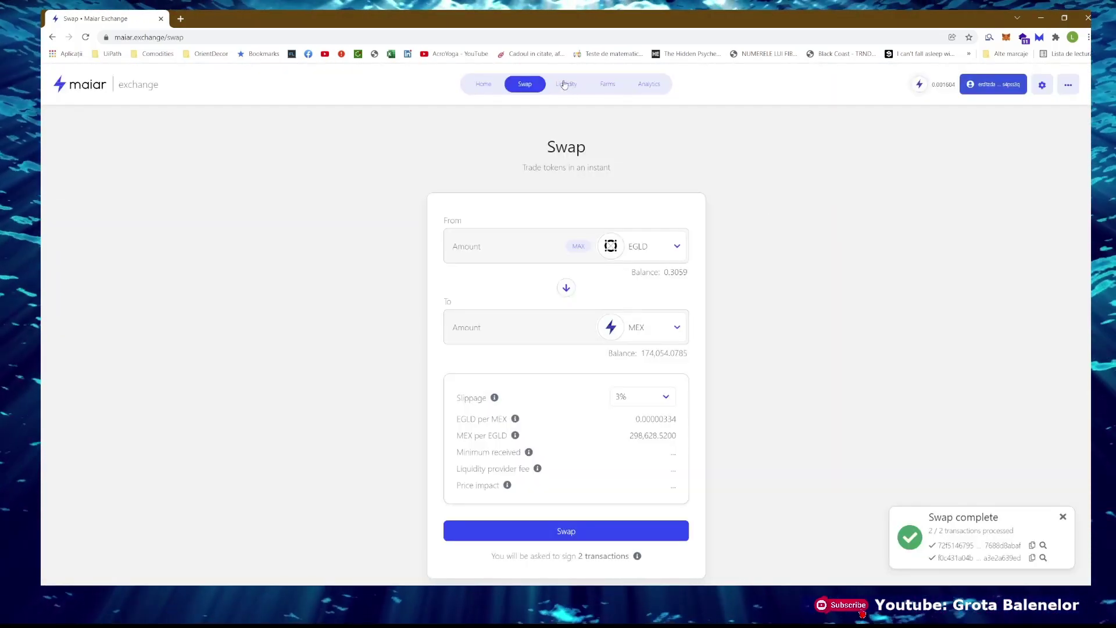
Start adding liquidity with the maximum EGLD amount and choose MEX as the second token of the pair.
left_click(564, 84)
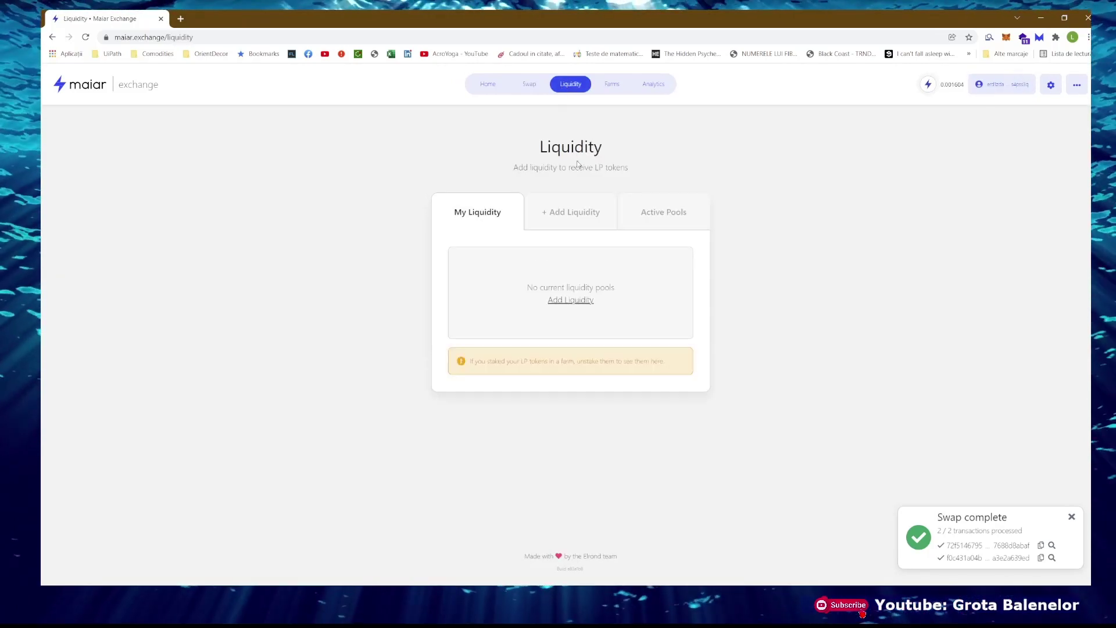
left_click(569, 302)
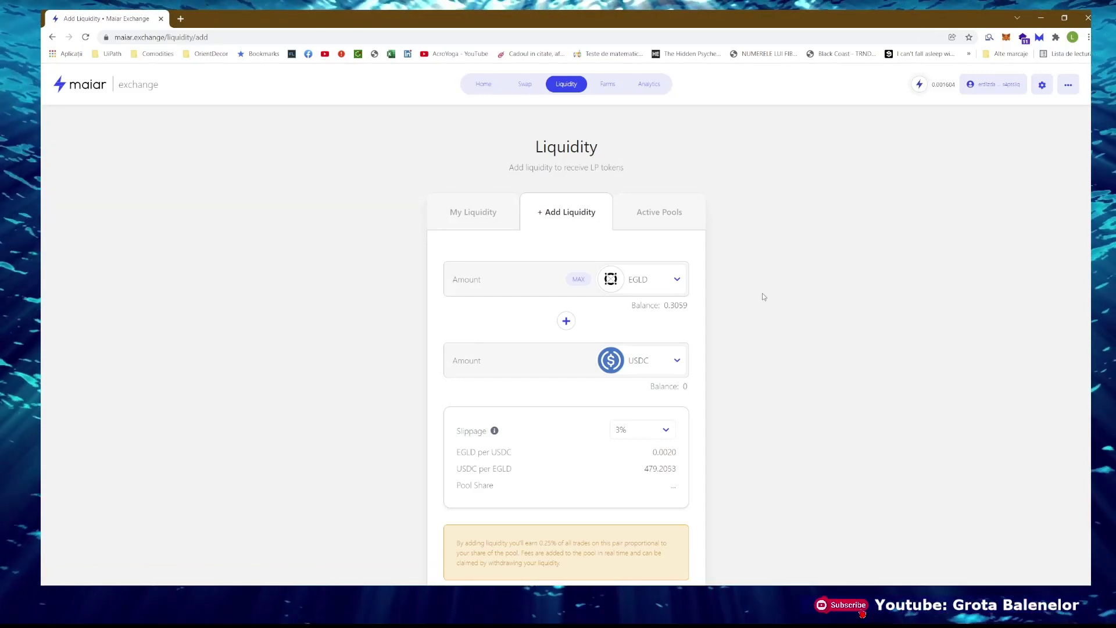
scroll(759, 326, "down", 1)
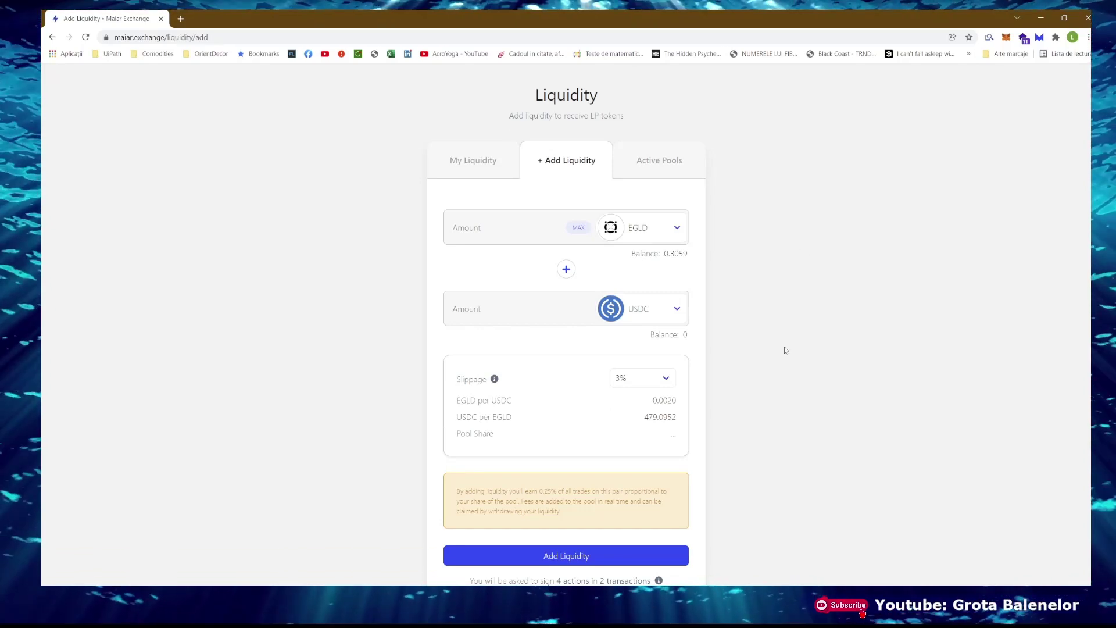
scroll(782, 303, "up", 1)
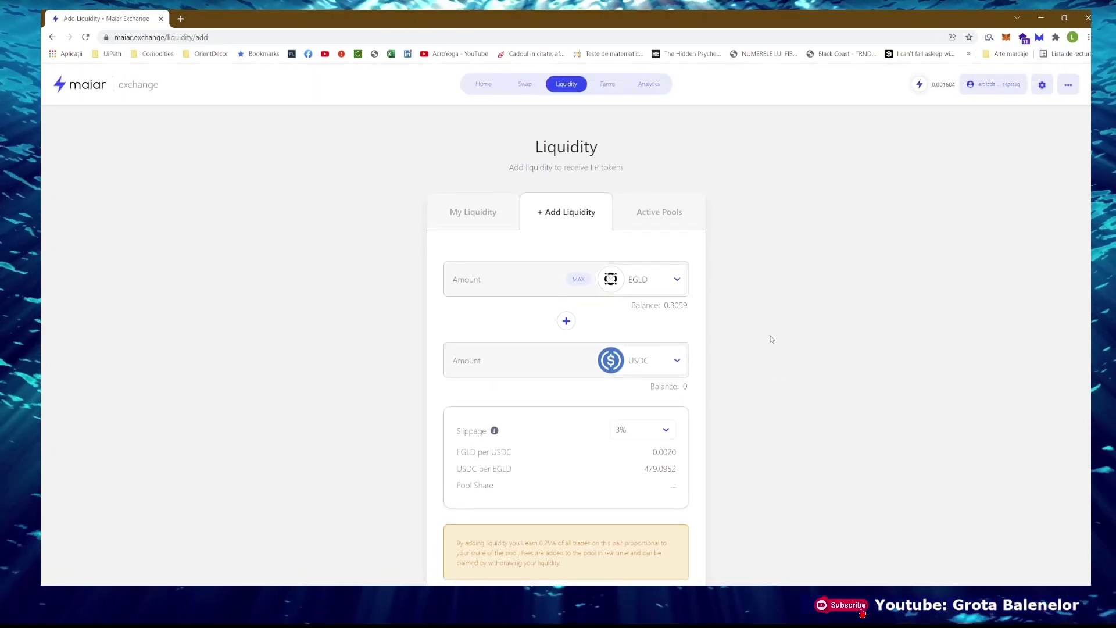
scroll(771, 340, "down", 1)
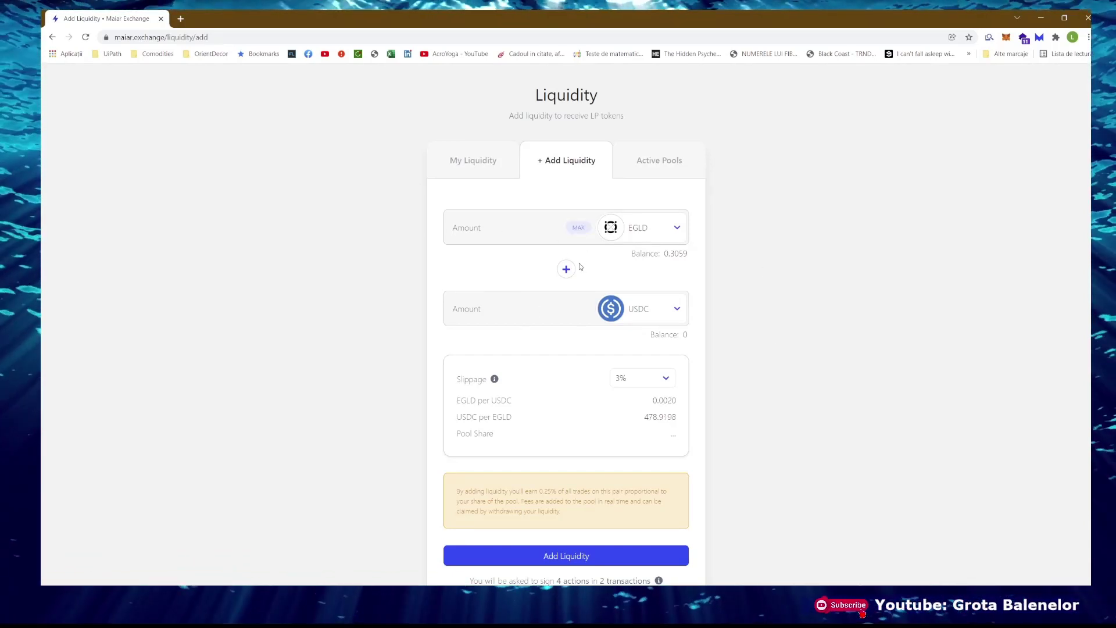
left_click(578, 228)
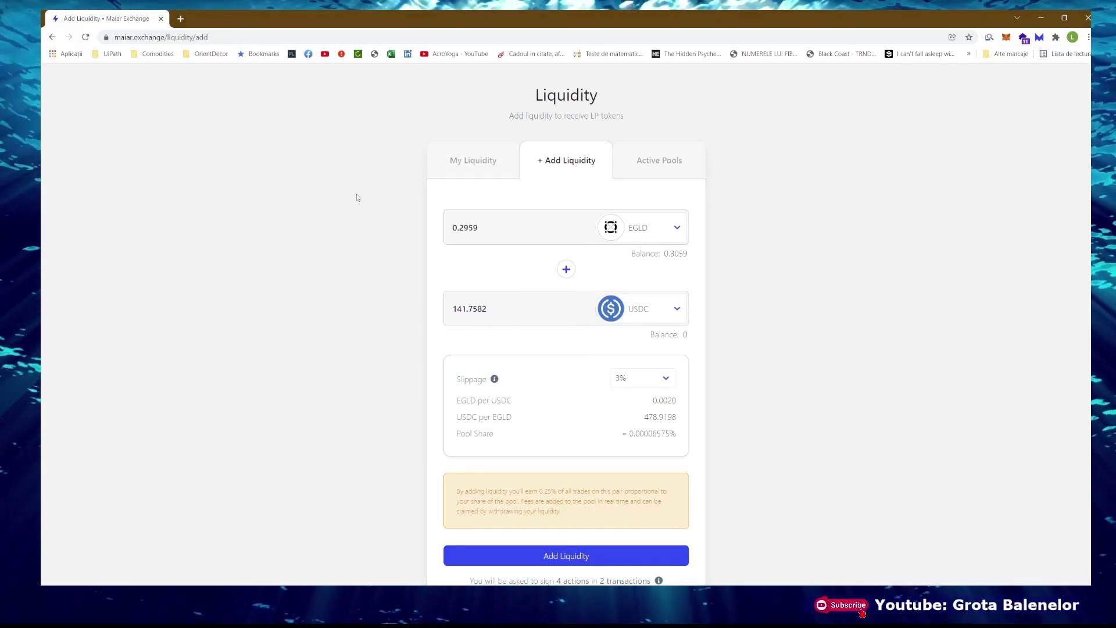
left_click(657, 308)
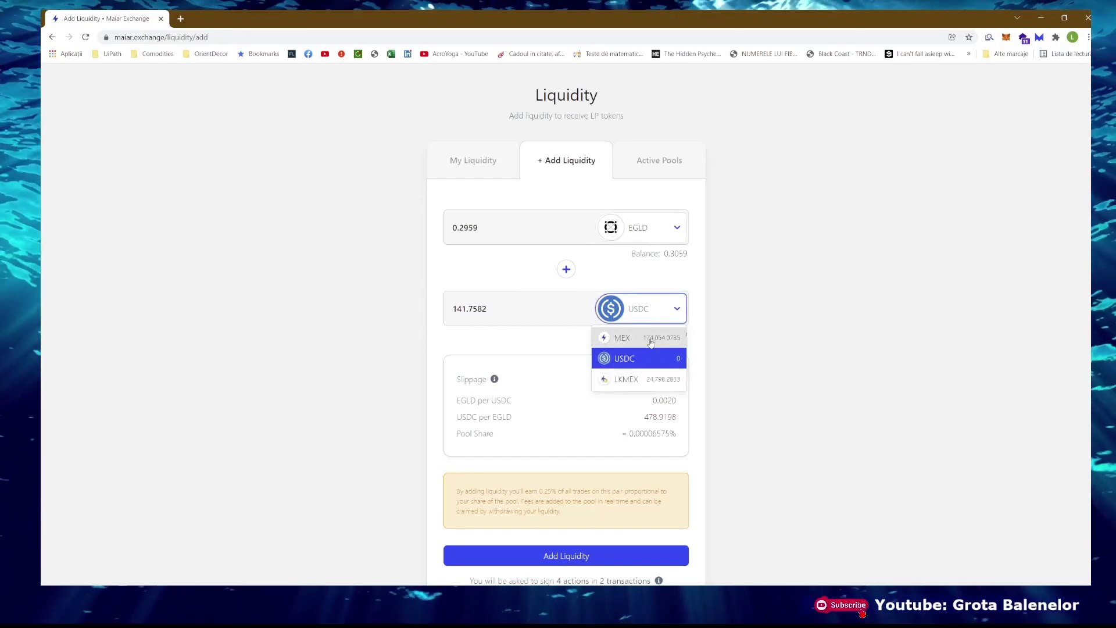
left_click(651, 340)
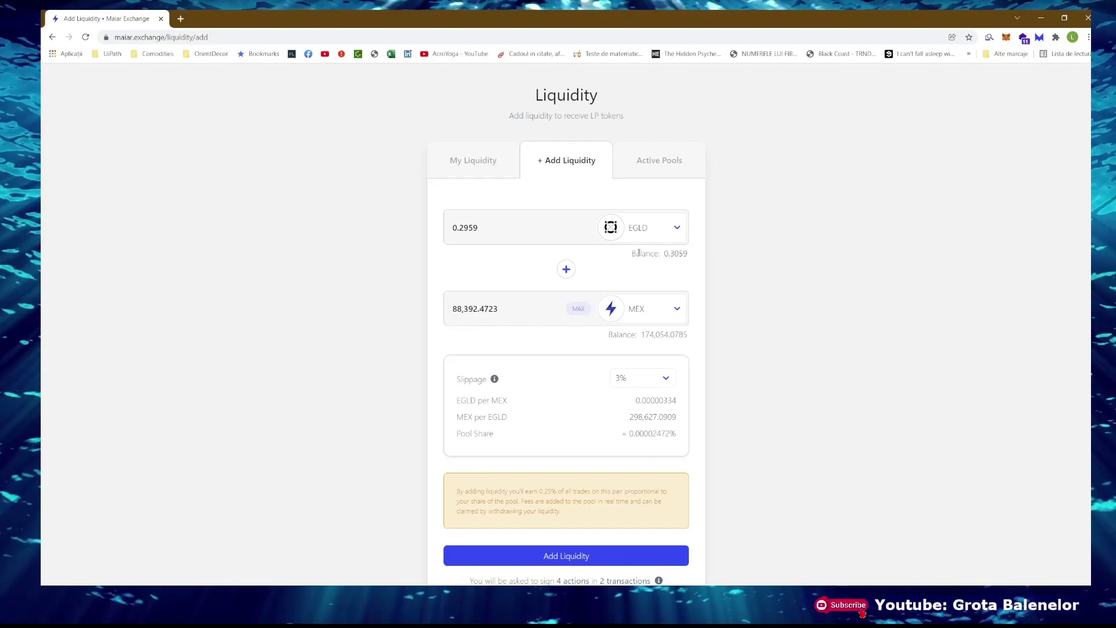
Set the EGLD amount to 0.27 and add the liquidity to the EGLD-MEX pool.
left_click_drag(464, 228, 479, 228)
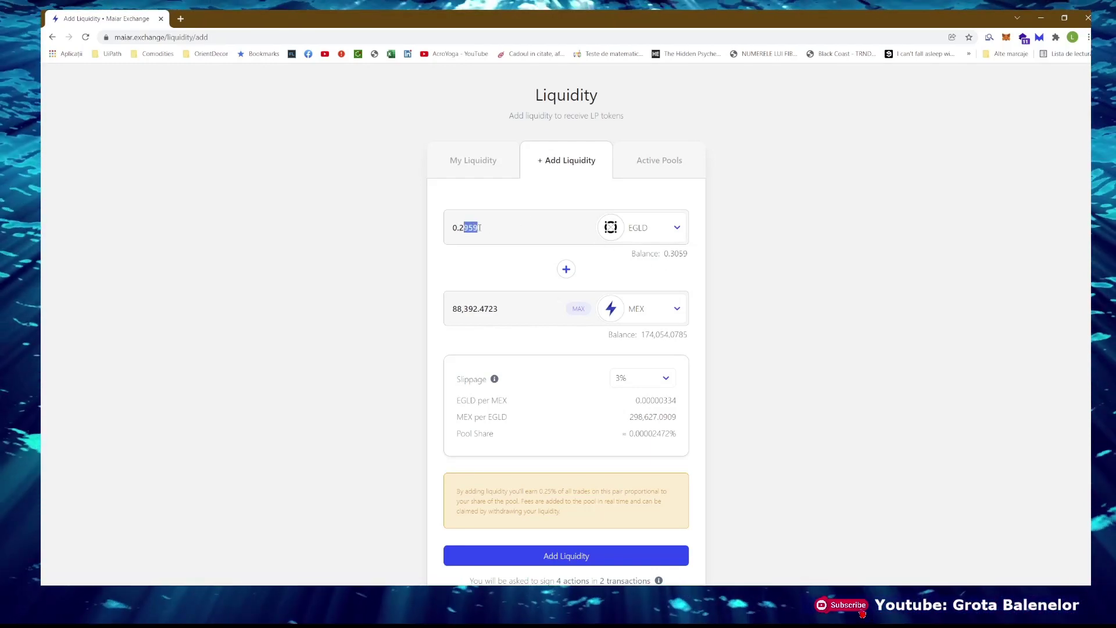
type("7")
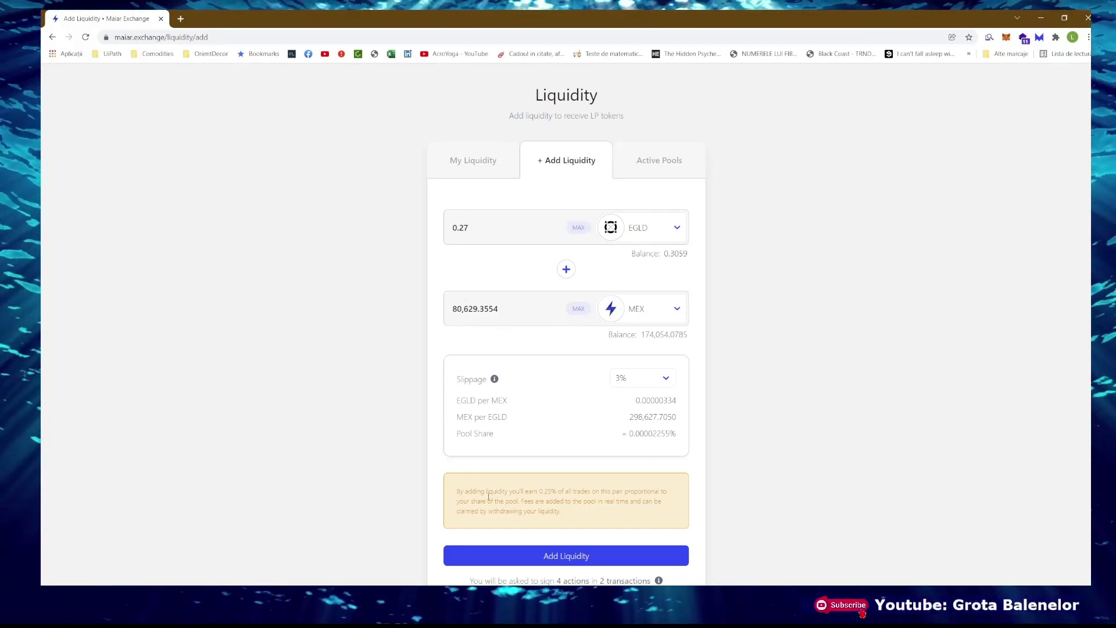
scroll(536, 506, "down", 1)
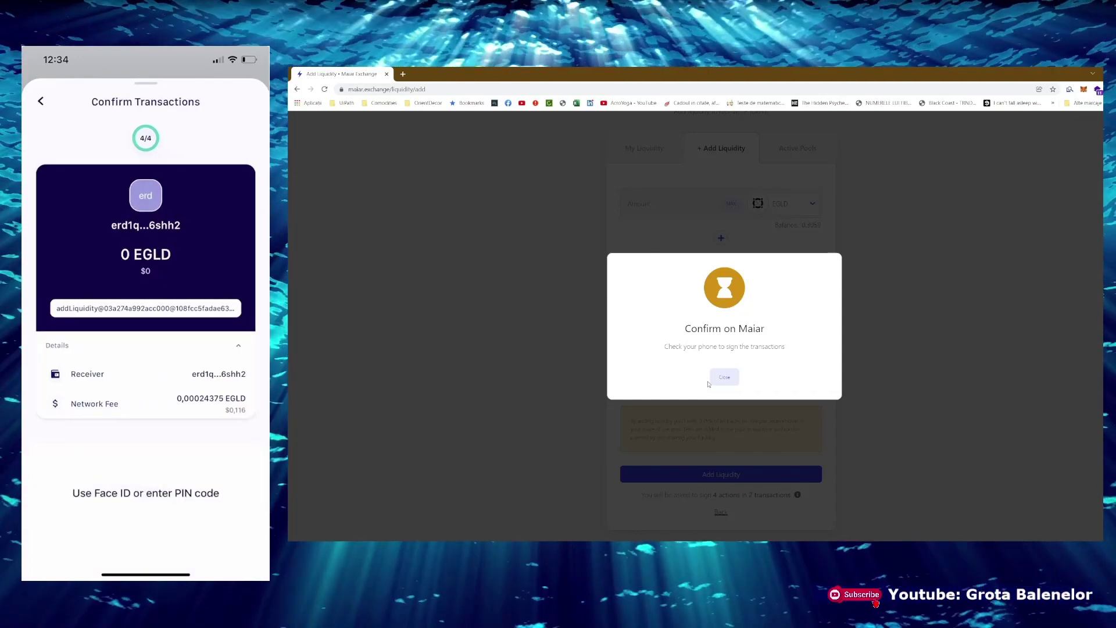
left_click(711, 382)
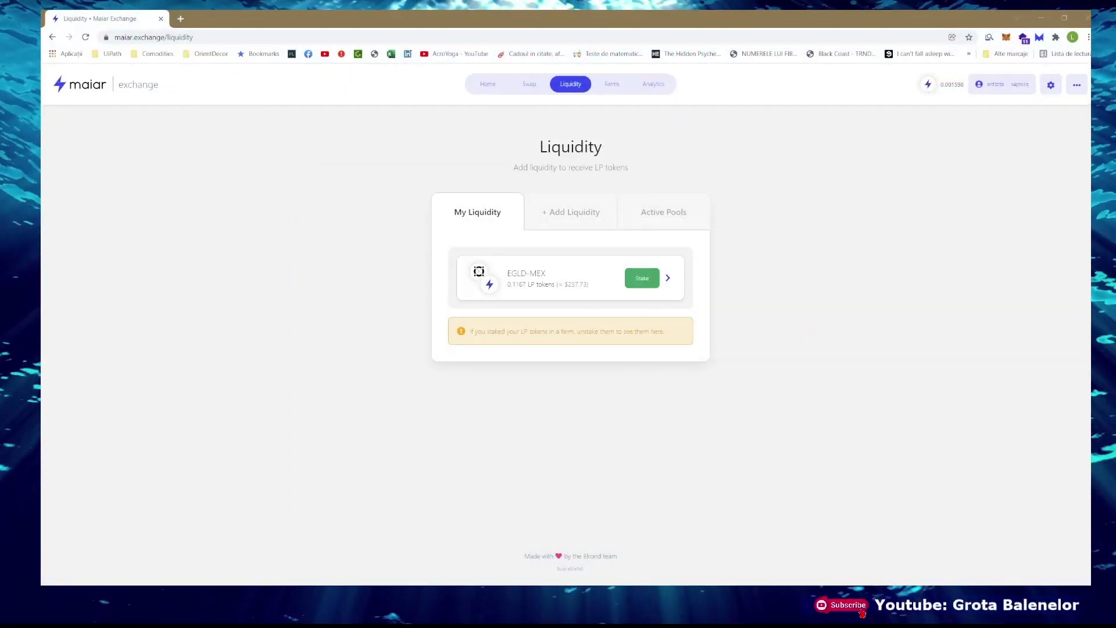
Prepare a stake in the EGLD-MEX farm using the full balance of 0.1167 EGLDMEX LP tokens.
left_click(611, 85)
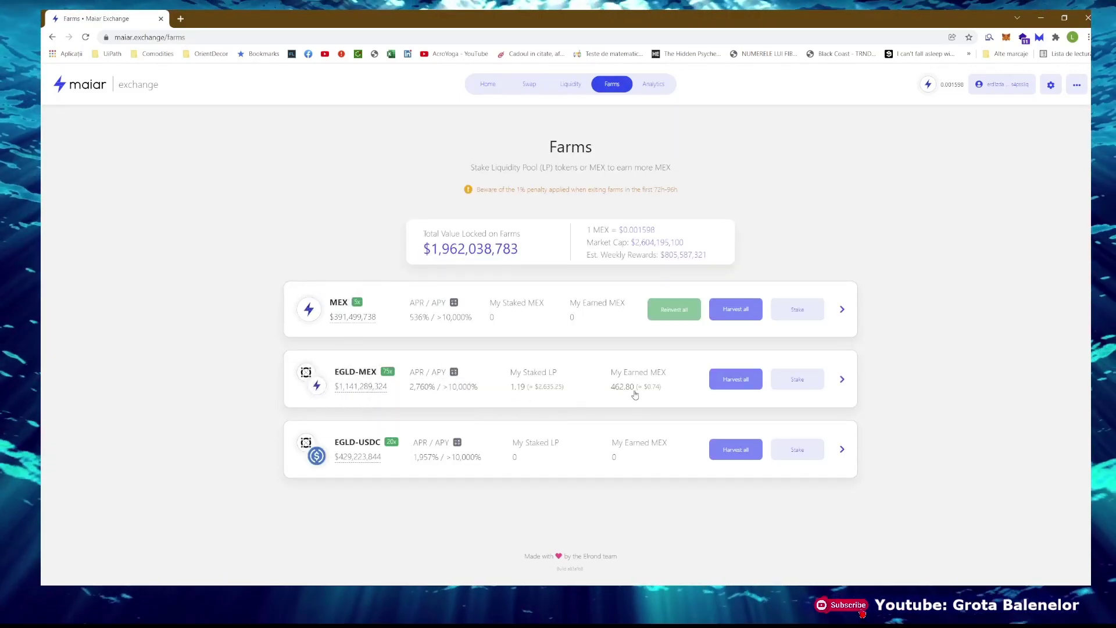
left_click(813, 380)
left_click(686, 278)
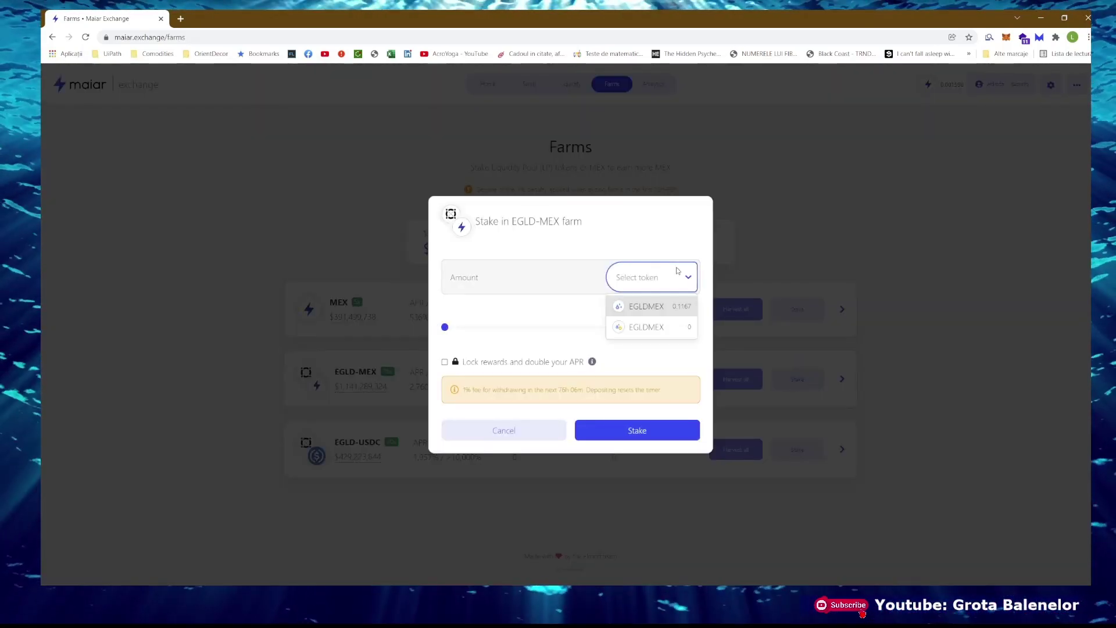
left_click(668, 308)
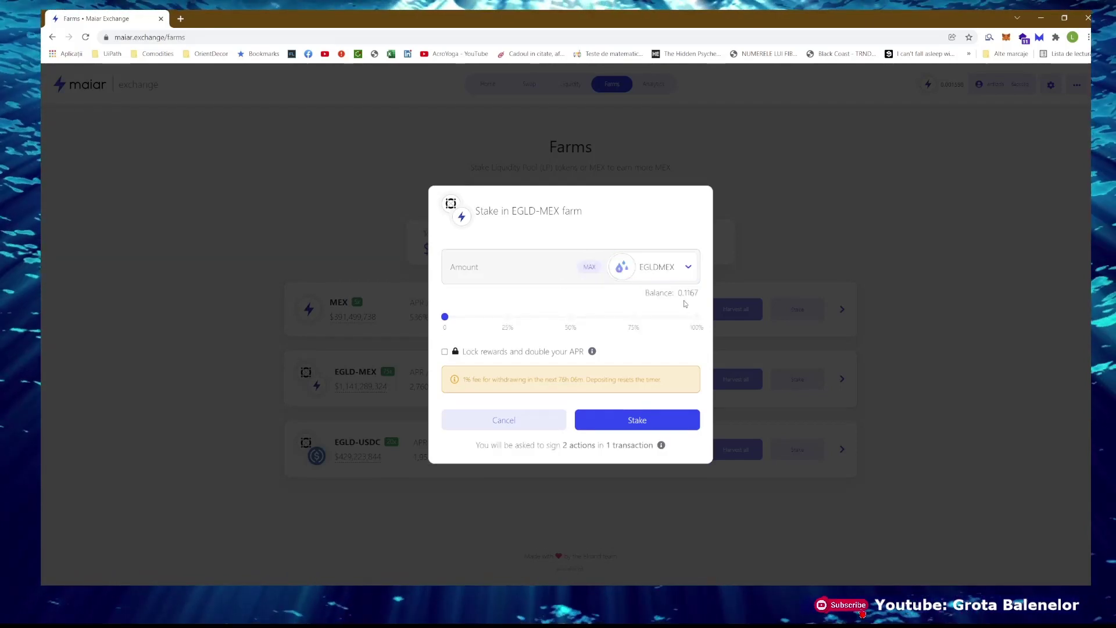
left_click(599, 268)
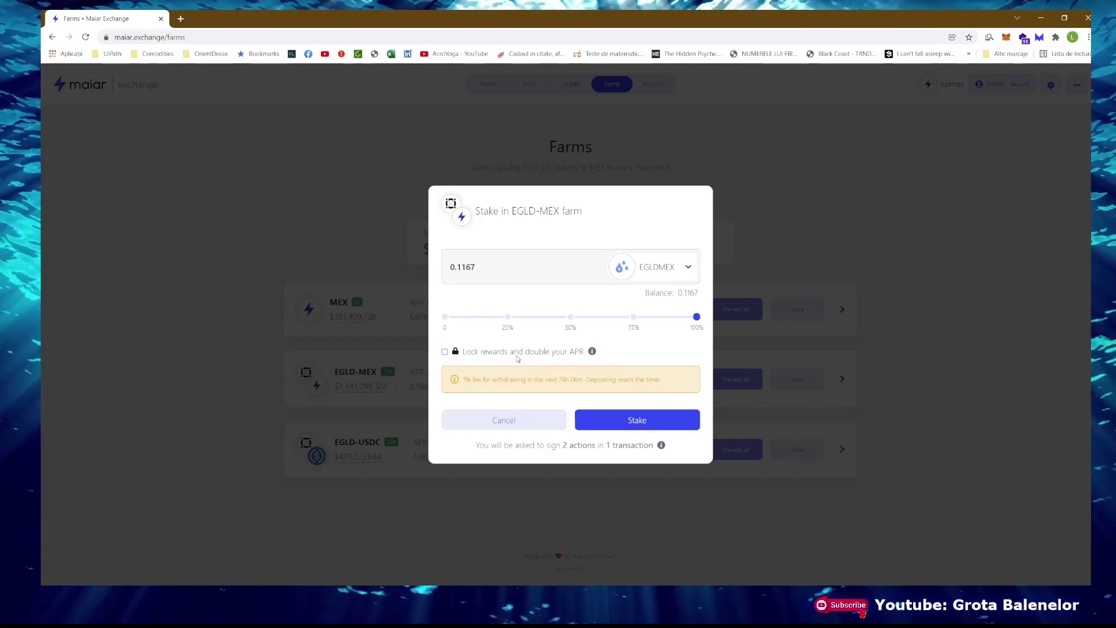
Lock the rewards to double the APR, submit the EGLD-MEX stake, and expand that farm's staking details.
mouse_move(592, 351)
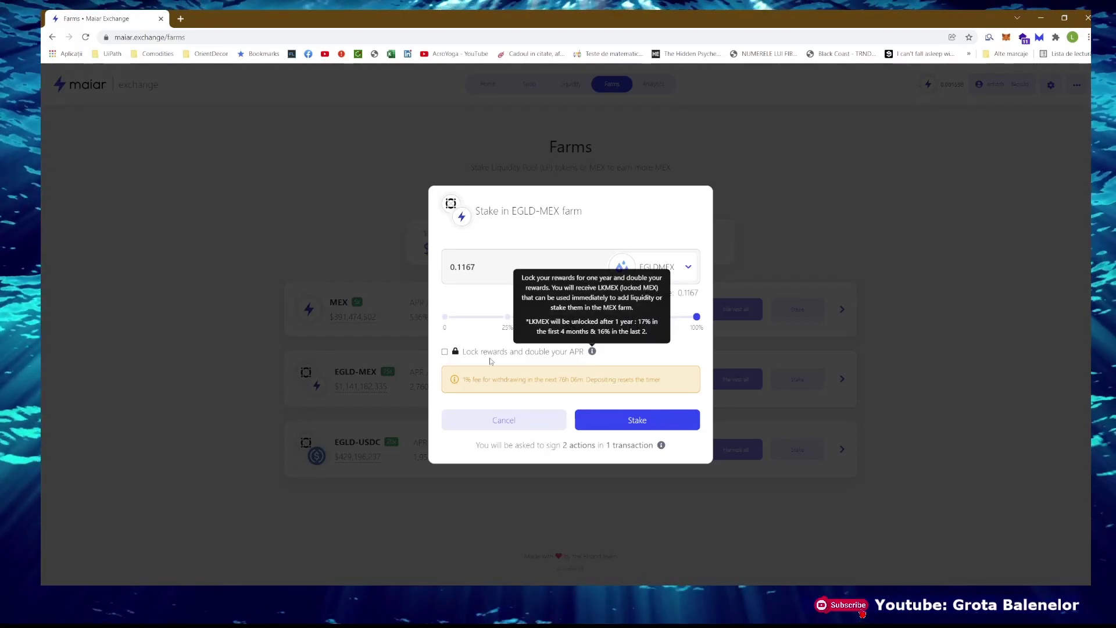
left_click(445, 352)
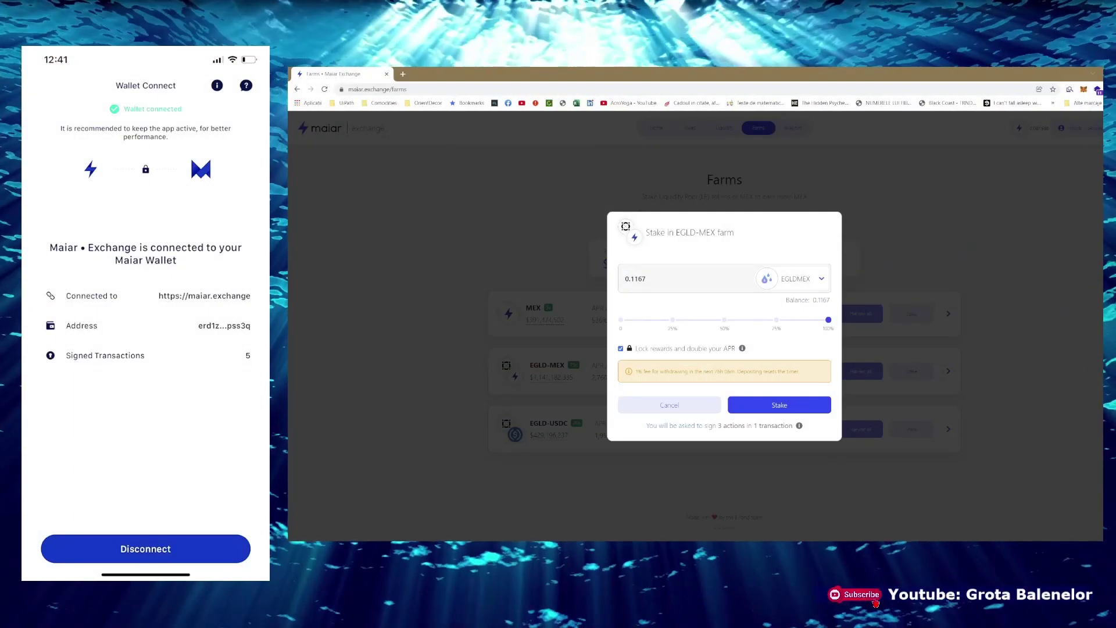
left_click(791, 407)
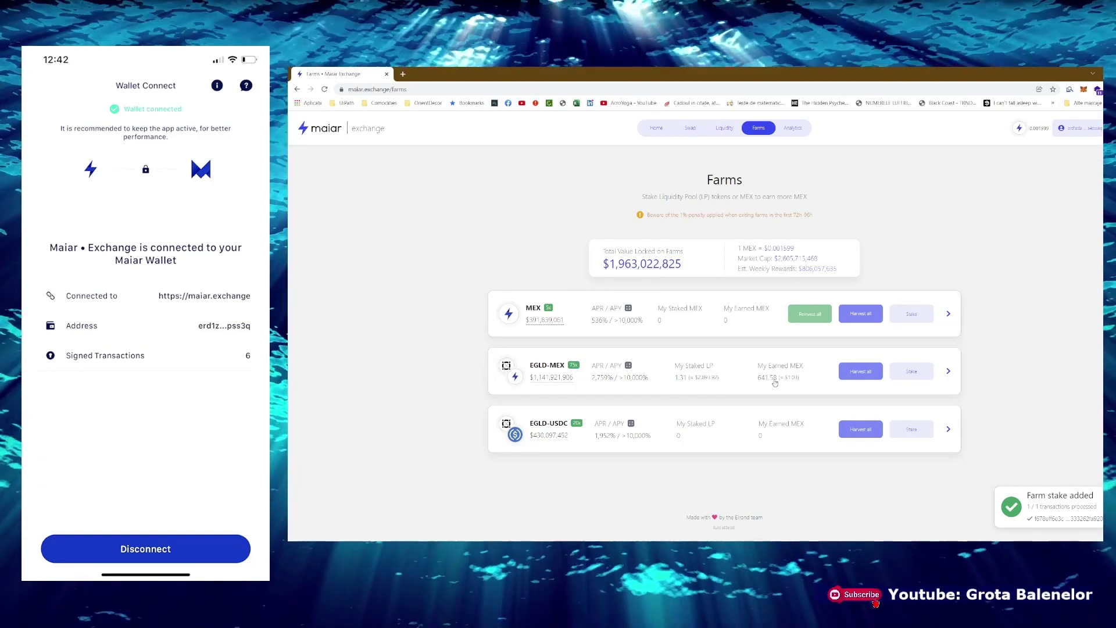
left_click(948, 371)
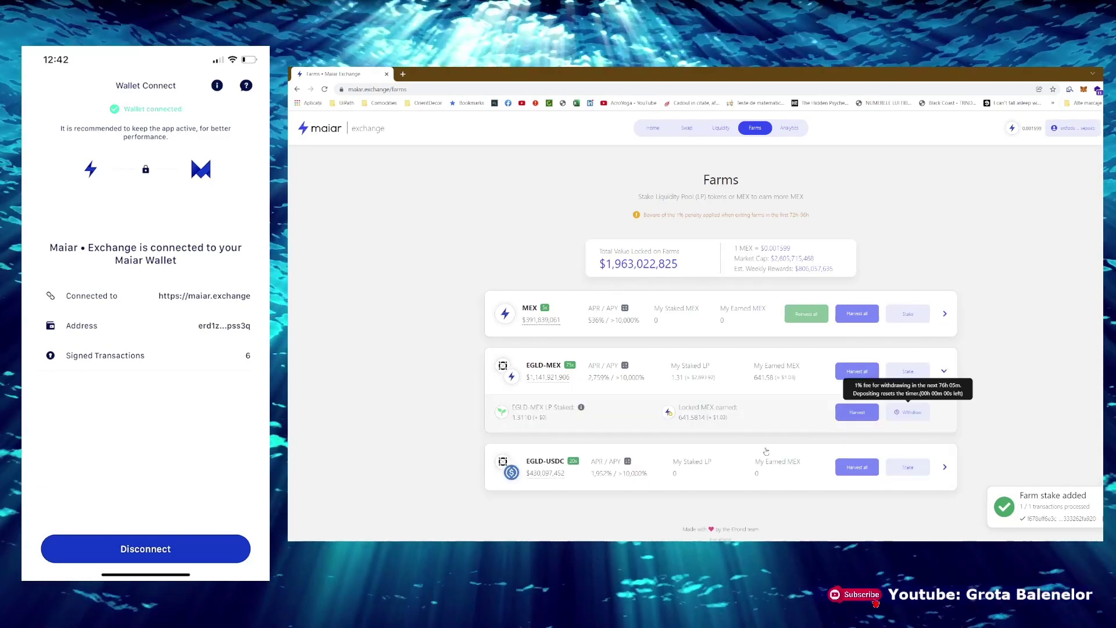